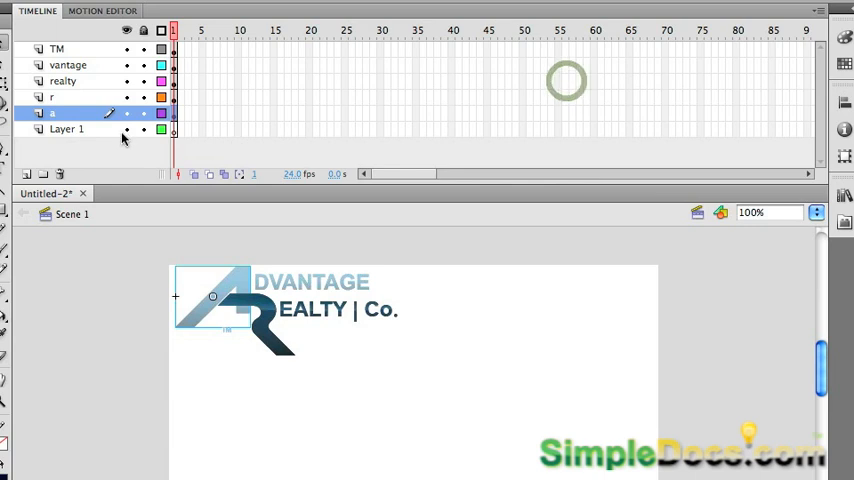
# Delete Layer 1 and add a new layer named AS at the top of the timeline.
pyautogui.click(90, 130)
pyautogui.click(60, 175)
pyautogui.click(26, 174)
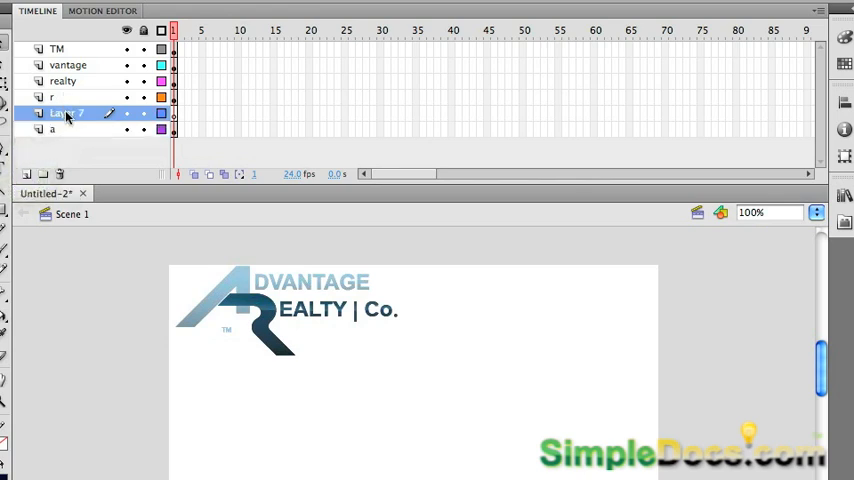
pyautogui.moveTo(66, 113); pyautogui.dragTo(66, 46)
pyautogui.doubleClick(66, 50)
pyautogui.write('AS')
pyautogui.press('Return')
# Select the whole logo and shift it down and to the right on the stage.
pyautogui.hotkey('ctrl', 'a')
pyautogui.moveTo(265, 315); pyautogui.dragTo(364, 420)
pyautogui.hotkey('ctrl', 'z')
pyautogui.moveTo(353, 325); pyautogui.dragTo(373, 367)
pyautogui.click(190, 296)
# Extend layer a with frames out to frame 12 and then to frame 22.
pyautogui.click(110, 130)
pyautogui.click(253, 130)
pyautogui.press('F5')
pyautogui.click(324, 131)
pyautogui.press('F5')
# Create a motion tween on layer a from frame 12 to 22 and inspect both ends.
pyautogui.rightClick(248, 131)
pyautogui.click(300, 138)
pyautogui.click(324, 132)
pyautogui.click(250, 131)
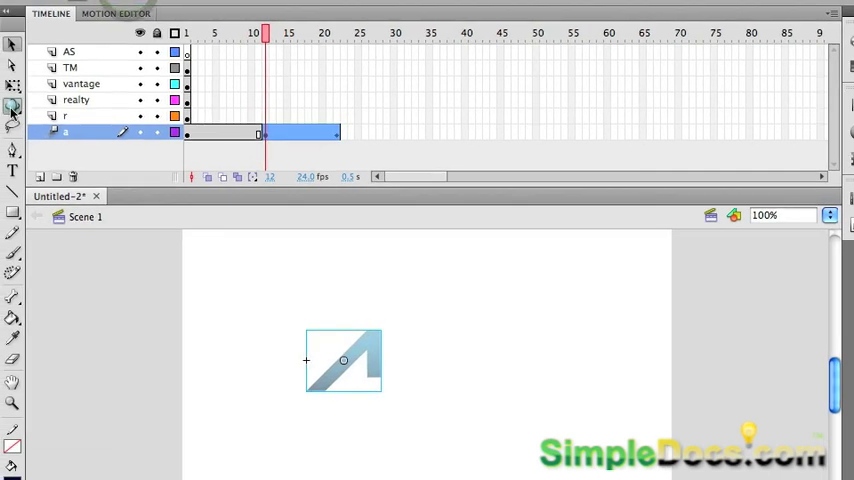
# Rotate the letter A in 3D with the rotation rings and zoom the stage to 200%.
pyautogui.press('q')
pyautogui.moveTo(308, 365); pyautogui.dragTo(350, 383)
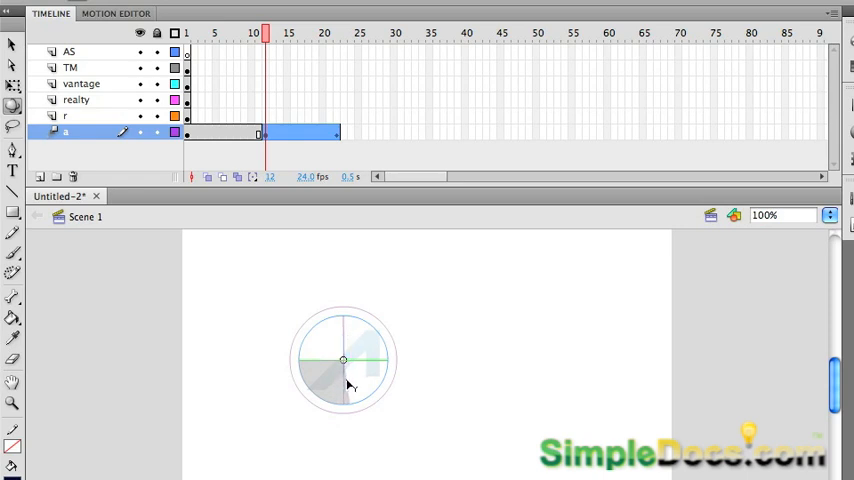
pyautogui.moveTo(349, 384); pyautogui.dragTo(353, 386)
pyautogui.click(831, 215)
pyautogui.click(833, 232)
pyautogui.scroll(-3, 512, 326)
# Rotate the A edge-on in 3D at frame 22 and scrub back to preview the tween.
pyautogui.moveTo(268, 34); pyautogui.dragTo(338, 36)
pyautogui.click(427, 321)
pyautogui.moveTo(455, 318)
pyautogui.mouseDown()
pyautogui.moveTo(437, 343)
pyautogui.moveTo(419, 346)
pyautogui.mouseUp()
pyautogui.moveTo(419, 346); pyautogui.dragTo(418, 346)
pyautogui.moveTo(337, 33)
pyautogui.mouseDown()
pyautogui.moveTo(283, 35)
pyautogui.moveTo(345, 38)
pyautogui.moveTo(266, 38)
pyautogui.mouseUp()
# At frame 10 on layer a, draw a thin rectangle down the A's right edge.
pyautogui.click(258, 134)
pyautogui.click(14, 213)
pyautogui.moveTo(506, 252)
pyautogui.mouseDown()
pyautogui.moveTo(502, 374)
pyautogui.moveTo(510, 377)
pyautogui.mouseUp()
pyautogui.press('a')
# Rotate the letter A in 3D until it turns edge-on at frame 10.
pyautogui.click(472, 306)
pyautogui.press('q')
pyautogui.click(13, 105)
pyautogui.moveTo(425, 318)
pyautogui.mouseDown()
pyautogui.moveTo(433, 335)
pyautogui.moveTo(470, 337)
pyautogui.mouseUp()
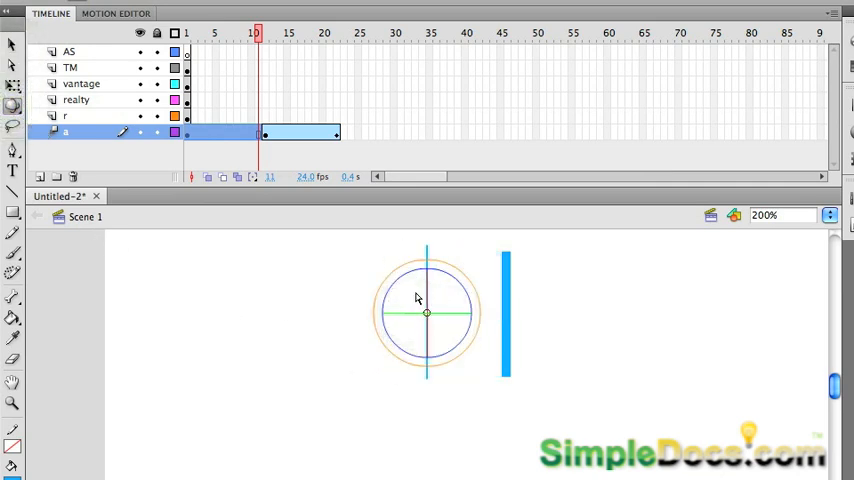
# Nudge and drag the thin blue bar into the spot where the A stood.
pyautogui.click(505, 315)
pyautogui.press('Left')
pyautogui.press('Left')
pyautogui.press('Left')
pyautogui.press('Left')
pyautogui.press('Left')
pyautogui.press('Left')
pyautogui.press('Left')
pyautogui.press('Left')
pyautogui.press('Right')
pyautogui.press('Right')
pyautogui.press('Right')
pyautogui.click(428, 337)
pyautogui.moveTo(437, 320); pyautogui.dragTo(425, 370)
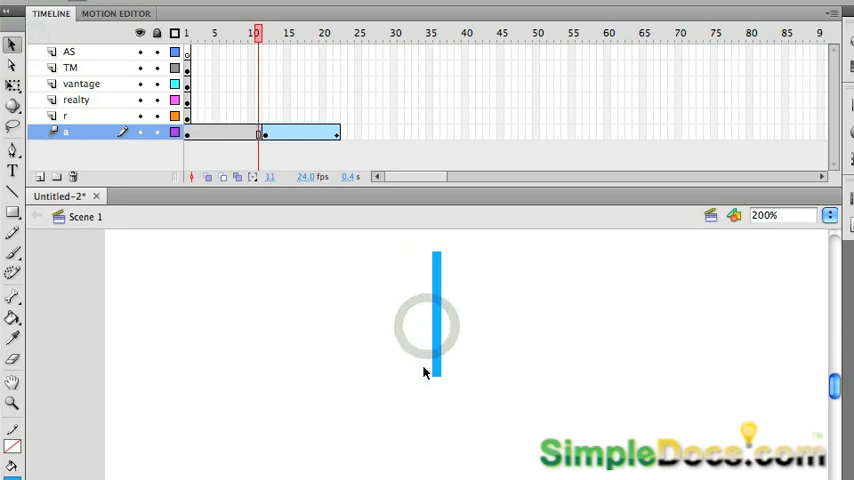
pyautogui.click(436, 370)
pyautogui.click(438, 322)
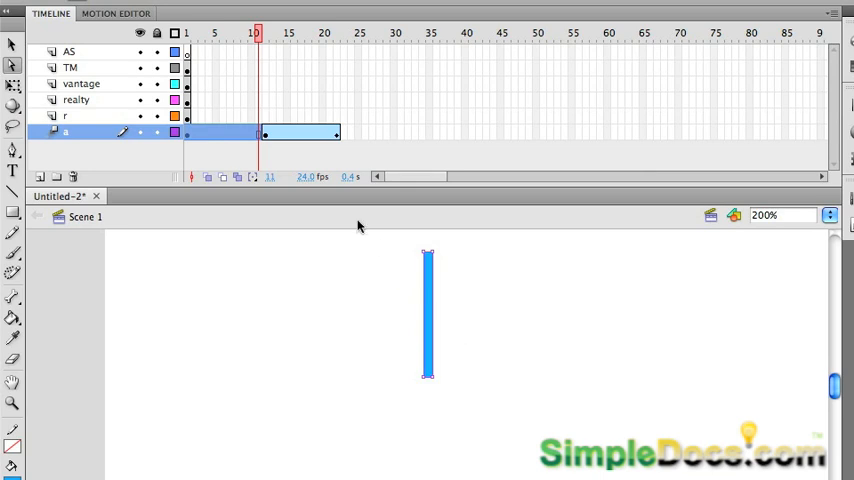
# Create a motion tween from frame 1 on layer a, converting the bar to a symbol.
pyautogui.click(190, 136)
pyautogui.rightClick(200, 133)
pyautogui.click(230, 140)
pyautogui.click(523, 100)
pyautogui.click(258, 136)
pyautogui.click(191, 134)
# Push the bar above the stage top at frame 1 at 100% zoom and preview the drop.
pyautogui.click(431, 366)
pyautogui.hotkey('shift', 'Up')
pyautogui.hotkey('shift', 'Up')
pyautogui.hotkey('shift', 'Up')
pyautogui.hotkey('shift', 'Up')
pyautogui.hotkey('shift', 'Up')
pyautogui.click(829, 215)
pyautogui.click(824, 201)
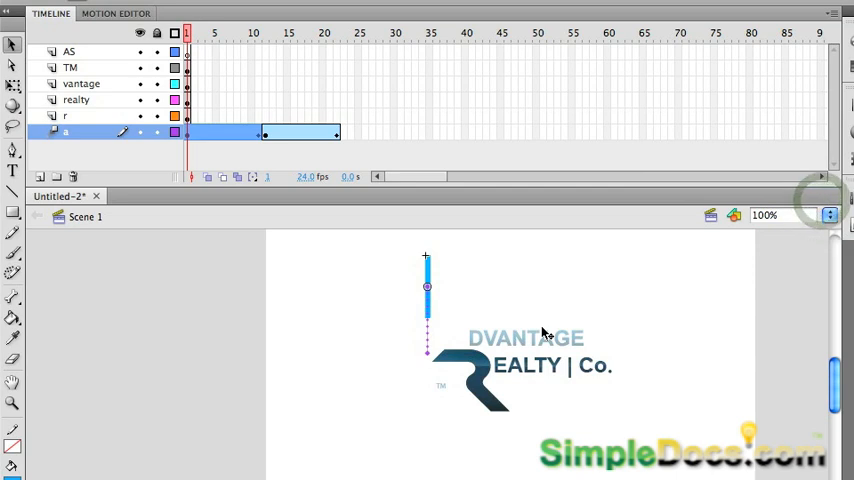
pyautogui.hotkey('shift', 'Up')
pyautogui.hotkey('shift', 'Up')
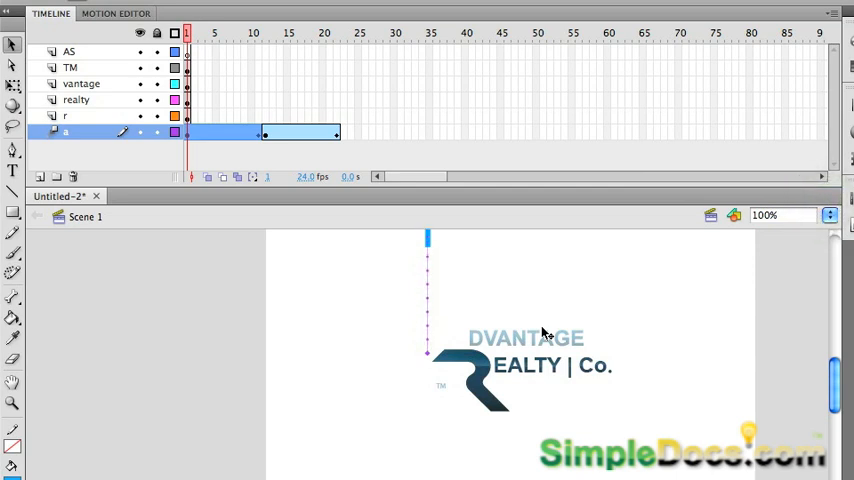
pyautogui.moveTo(189, 36)
pyautogui.mouseDown()
pyautogui.moveTo(325, 40)
pyautogui.moveTo(190, 40)
pyautogui.mouseUp()
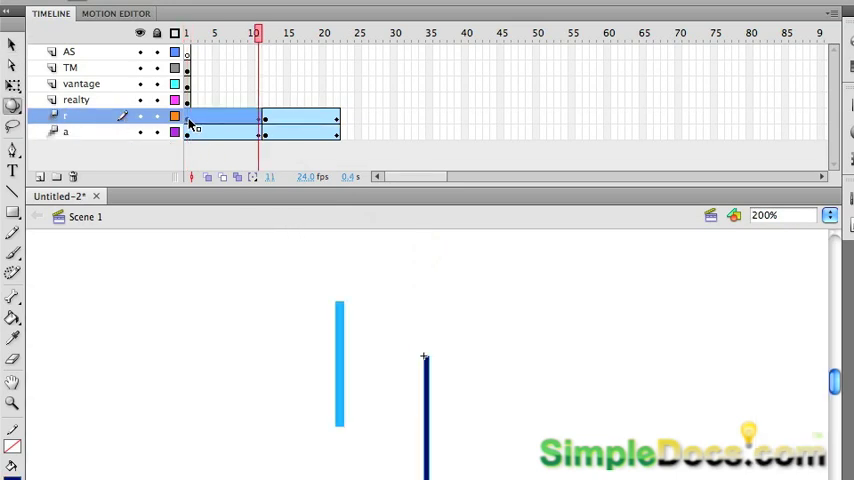
# View the A's motion path at actual size and scrub its drop-in up to frame 20.
pyautogui.click(187, 118)
pyautogui.click(829, 215)
pyautogui.click(833, 200)
pyautogui.click(428, 399)
pyautogui.click(697, 369)
pyautogui.moveTo(189, 35)
pyautogui.mouseDown()
pyautogui.moveTo(331, 40)
pyautogui.moveTo(358, 54)
pyautogui.mouseUp()
pyautogui.click(338, 100)
# Keyframe realty at 22, extend it to frame 33 and add a motion tween over that span.
pyautogui.press('F6')
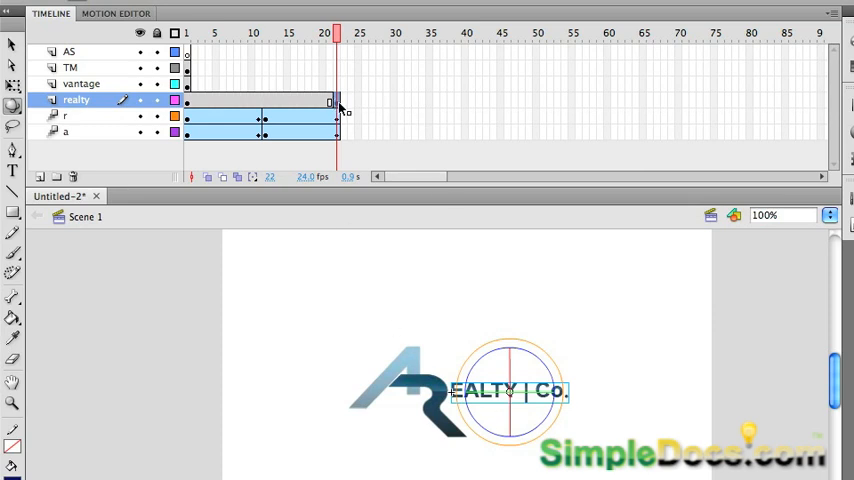
pyautogui.click(416, 103)
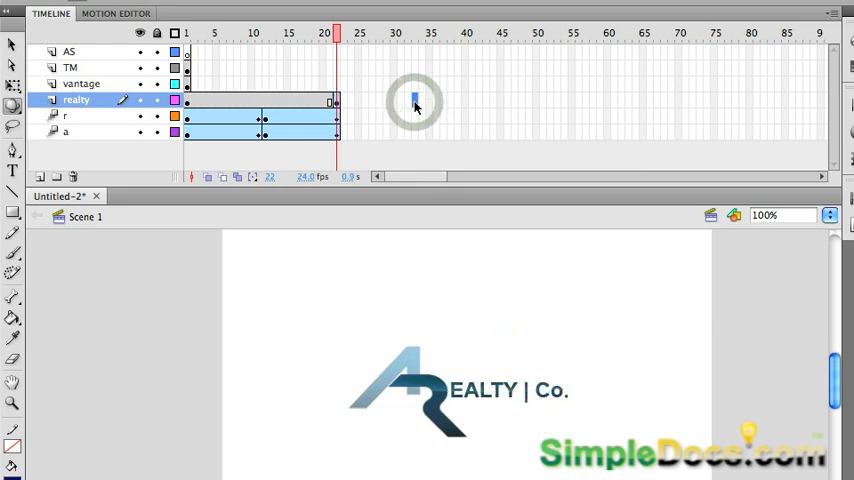
pyautogui.press('F5')
pyautogui.rightClick(337, 103)
pyautogui.click(420, 109)
pyautogui.click(416, 103)
pyautogui.moveTo(416, 36); pyautogui.dragTo(338, 36)
# Nudge the EALTY | Co. text right at frame 22 so it slides in by frame 33.
pyautogui.click(14, 45)
pyautogui.hotkey('shift', 'Right')
pyautogui.hotkey('shift', 'Right')
pyautogui.hotkey('shift', 'Right')
pyautogui.hotkey('shift', 'Right')
pyautogui.hotkey('shift', 'Right')
pyautogui.hotkey('shift', 'Right')
pyautogui.hotkey('shift', 'Right')
pyautogui.hotkey('shift', 'Right')
pyautogui.hotkey('shift', 'Right')
pyautogui.hotkey('shift', 'Right')
pyautogui.hotkey('shift', 'Right')
pyautogui.hotkey('shift', 'Right')
pyautogui.hotkey('shift', 'Right')
pyautogui.hotkey('shift', 'Right')
pyautogui.hotkey('shift', 'Right')
pyautogui.moveTo(336, 34); pyautogui.dragTo(420, 36)
pyautogui.click(418, 104)
# Extend the r and a layers to frame 33 and preview the animation.
pyautogui.click(418, 118)
pyautogui.press('F5')
pyautogui.click(417, 134)
pyautogui.press('F5')
pyautogui.moveTo(417, 35)
pyautogui.mouseDown()
pyautogui.moveTo(390, 40)
pyautogui.moveTo(421, 52)
pyautogui.mouseUp()
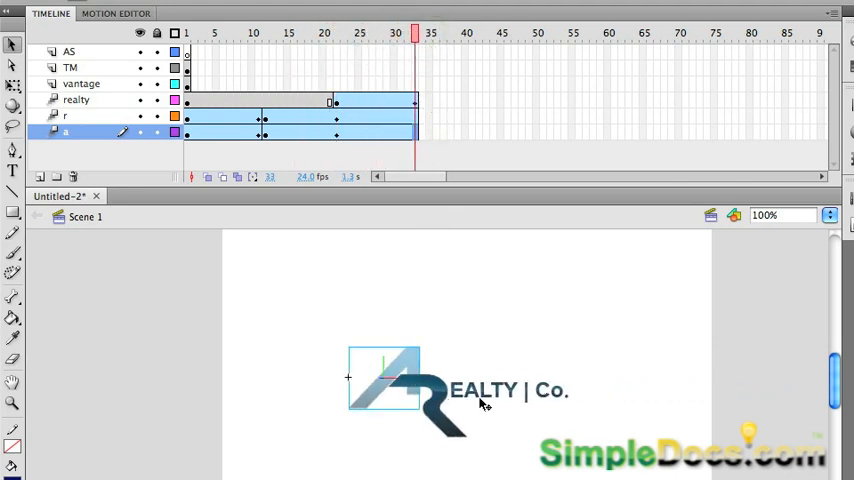
# Keyframe vantage at 22, extend to frame 33 and create a motion tween over the span.
pyautogui.click(338, 86)
pyautogui.press('F6')
pyautogui.click(418, 86)
pyautogui.press('F6')
pyautogui.rightClick(338, 88)
pyautogui.click(420, 94)
pyautogui.click(418, 88)
# Nudge the DVANTAGE text off to the left at frame 22 and preview it sliding in.
pyautogui.click(340, 92)
pyautogui.hotkey('shift', 'Left')
pyautogui.hotkey('shift', 'Left')
pyautogui.hotkey('shift', 'Left')
pyautogui.hotkey('shift', 'Left')
pyautogui.hotkey('shift', 'Left')
pyautogui.hotkey('shift', 'Left')
pyautogui.hotkey('shift', 'Left')
pyautogui.hotkey('shift', 'Left')
pyautogui.hotkey('shift', 'Left')
pyautogui.hotkey('shift', 'Left')
pyautogui.hotkey('shift', 'Left')
pyautogui.hotkey('shift', 'Left')
pyautogui.hotkey('shift', 'Left')
pyautogui.hotkey('shift', 'Left')
pyautogui.hotkey('shift', 'Left')
pyautogui.hotkey('shift', 'Left')
pyautogui.hotkey('shift', 'Left')
pyautogui.hotkey('shift', 'Left')
pyautogui.hotkey('shift', 'Left')
pyautogui.hotkey('shift', 'Left')
pyautogui.hotkey('shift', 'Left')
pyautogui.moveTo(340, 38); pyautogui.dragTo(418, 38)
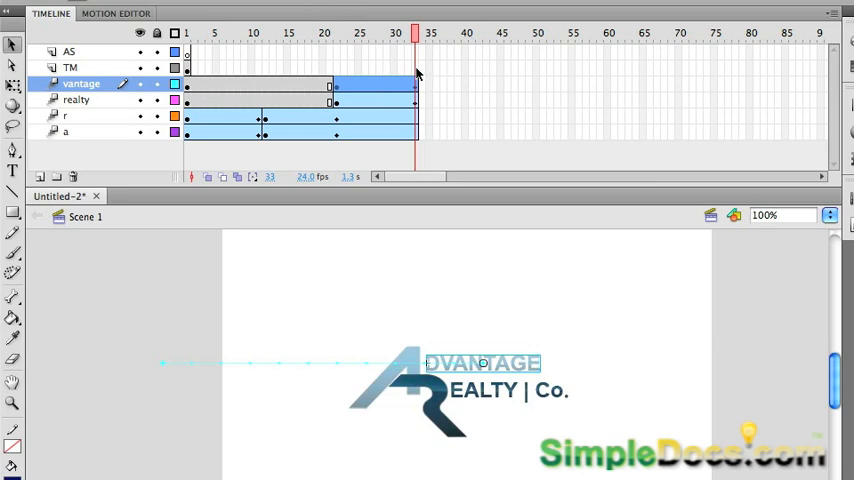
# Extend the TM layer to frame 33 and create a motion tween across it.
pyautogui.click(416, 68)
pyautogui.press('F6')
pyautogui.rightClick(190, 70)
pyautogui.click(212, 80)
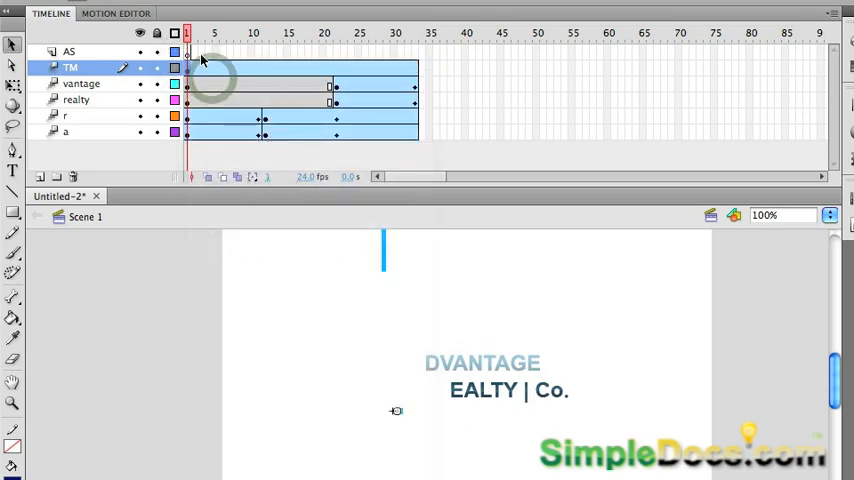
pyautogui.click(414, 70)
# Move the TM lower at frame 1 as its start position and scrub to preview it rising.
pyautogui.click(188, 68)
pyautogui.moveTo(398, 412); pyautogui.dragTo(397, 478)
pyautogui.moveTo(190, 34)
pyautogui.mouseDown()
pyautogui.moveTo(381, 40)
pyautogui.moveTo(417, 62)
pyautogui.moveTo(359, 66)
pyautogui.moveTo(419, 66)
pyautogui.mouseUp()
# Add a stop() action at frame 33 on the AS layer and test-play the movie.
pyautogui.click(416, 52)
pyautogui.press('F9')
pyautogui.moveTo(97, 50); pyautogui.dragTo(488, 161)
pyautogui.write('stop();')
pyautogui.click(103, 161)
pyautogui.hotkey('ctrl', 'Return')
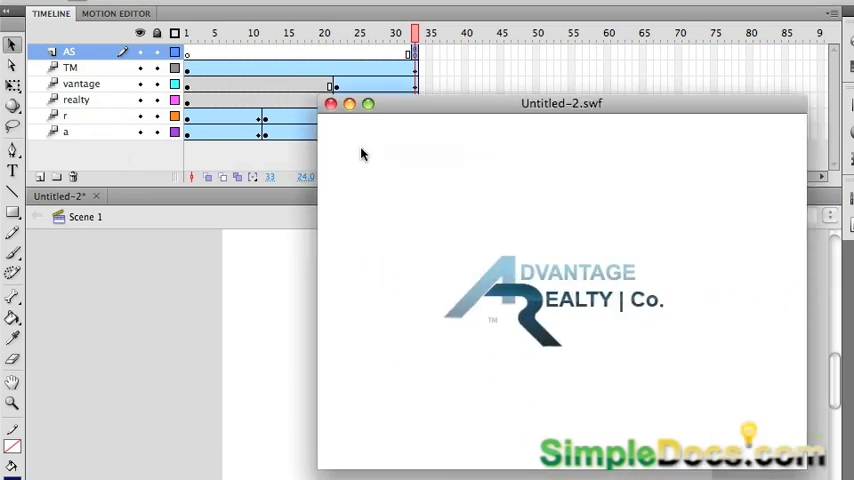
# Delete the EALTY and DVANTAGE text from frame 1 on the realty and vantage layers.
pyautogui.click(331, 104)
pyautogui.click(190, 104)
pyautogui.press('Delete')
pyautogui.click(189, 86)
pyautogui.press('Delete')
# Test-play the animation again with Ctrl+Enter.
pyautogui.hotkey('ctrl', 'Return')
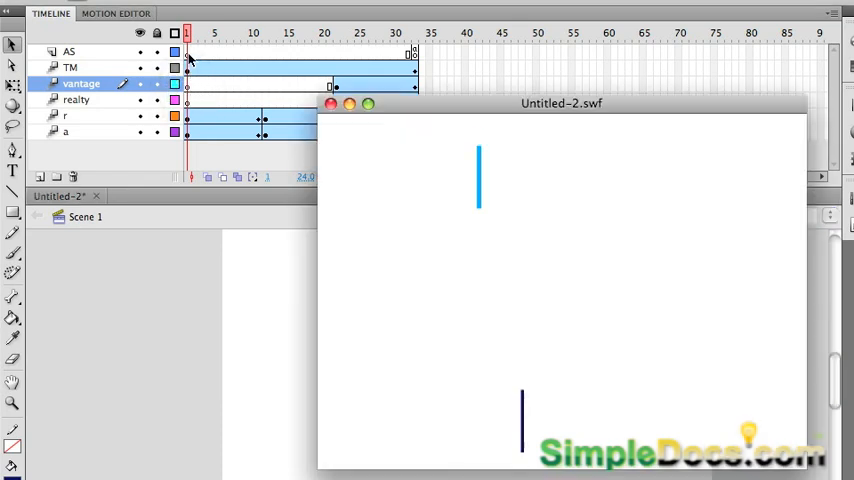